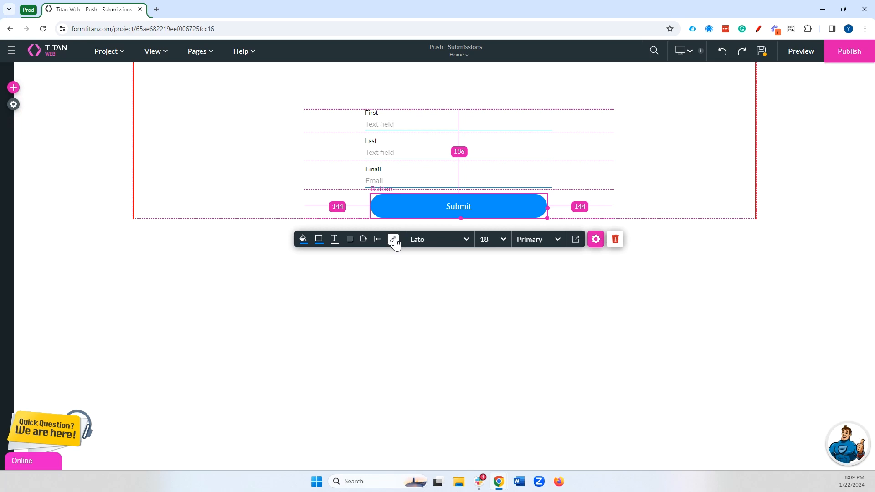
Step: Open the Submit button's click action flow and search the node types for sub, then close without adding a node
{"action": "left_click", "coordinate": [393, 240]}
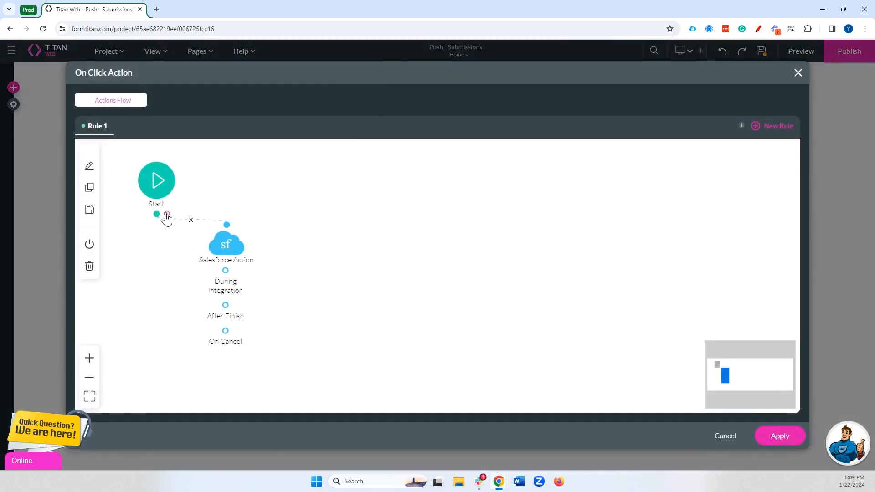
{"action": "left_click", "coordinate": [167, 216]}
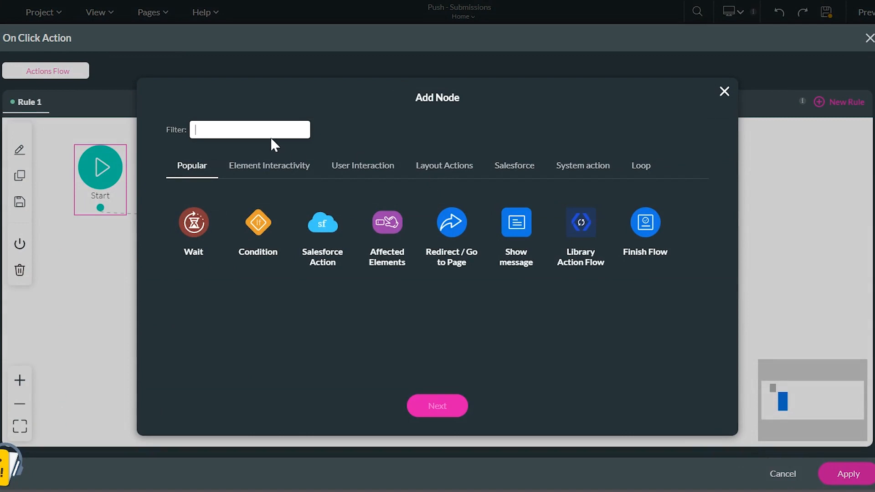
{"action": "type", "text": "sub"}
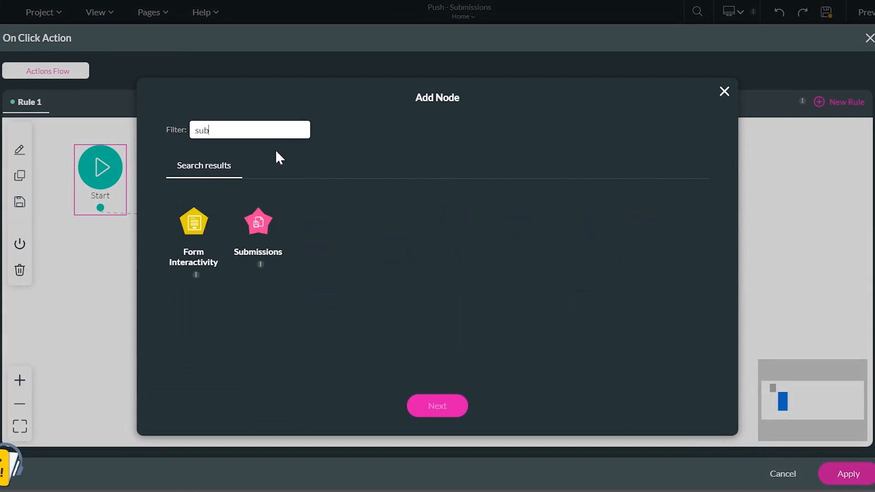
{"action": "left_click", "coordinate": [261, 224]}
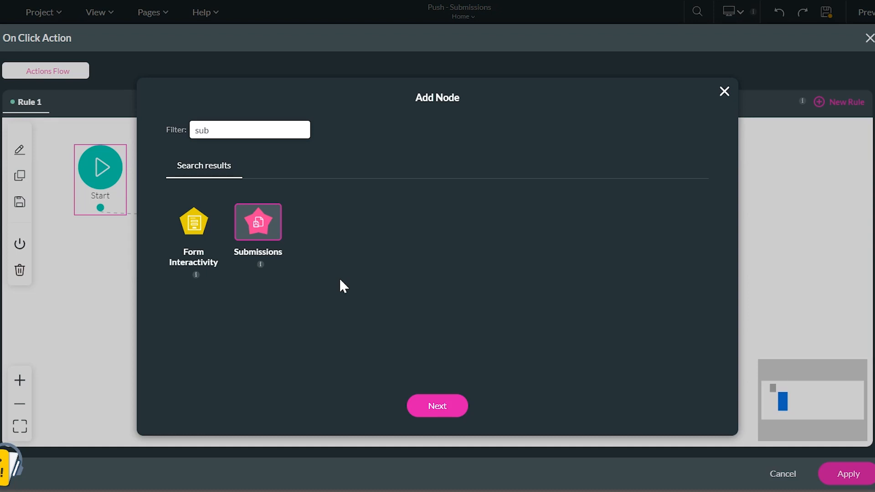
{"action": "left_click", "coordinate": [724, 91]}
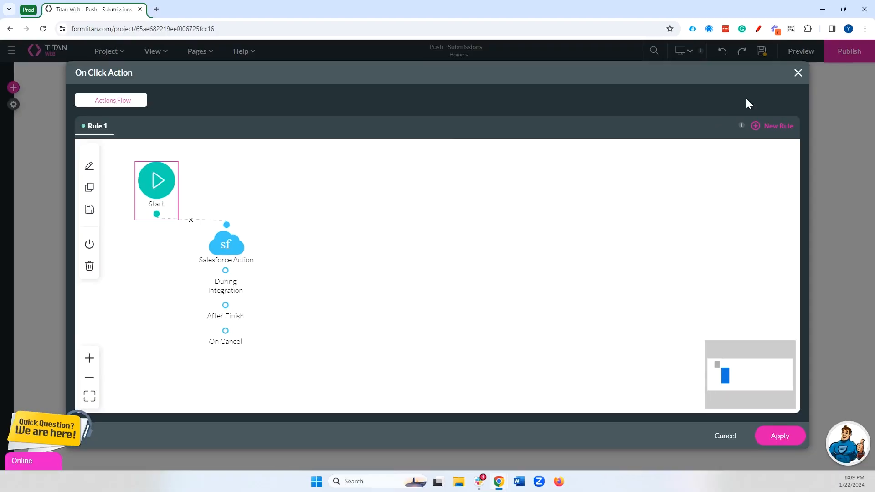
{"action": "left_click", "coordinate": [870, 37]}
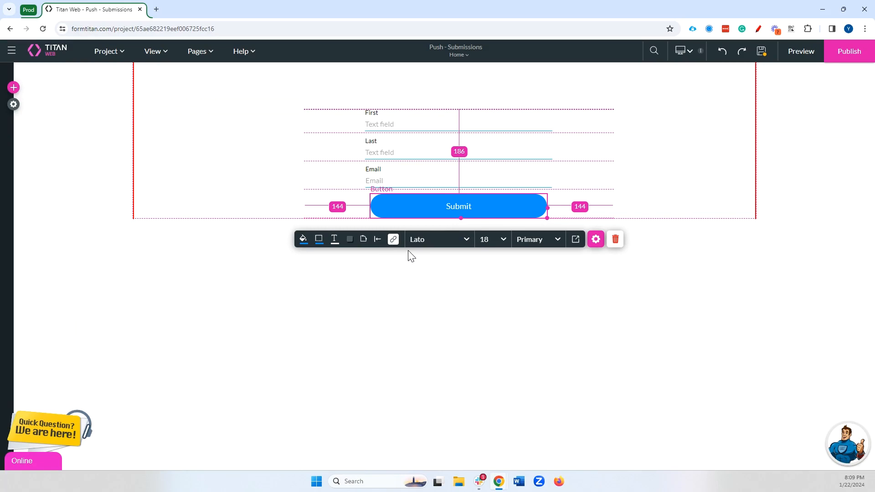
Step: Review the Advanced settings of the Salesforce Action node's Contact push integration, keeping Save to My Submissions enabled, and apply
{"action": "left_click", "coordinate": [393, 241]}
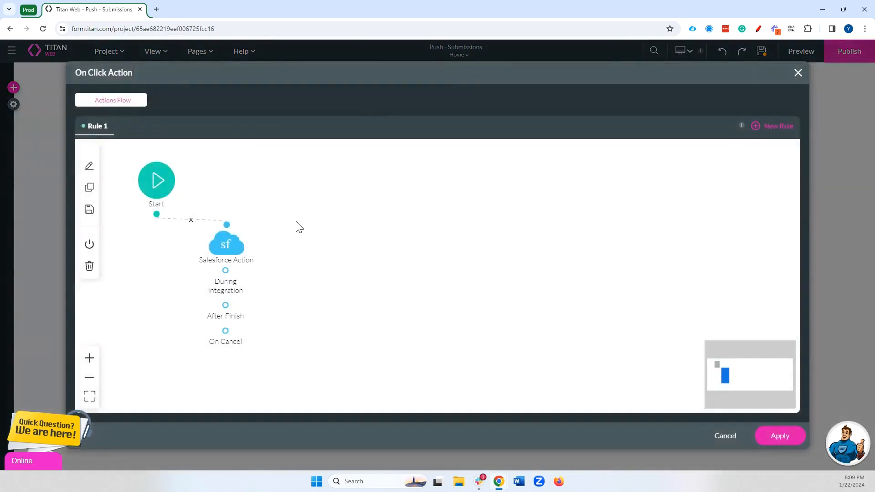
{"action": "double_click", "coordinate": [236, 242]}
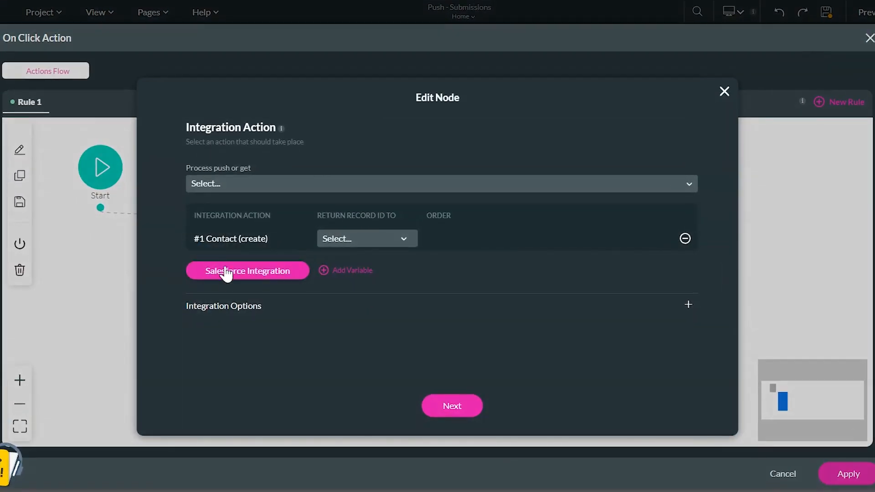
{"action": "left_click", "coordinate": [227, 277]}
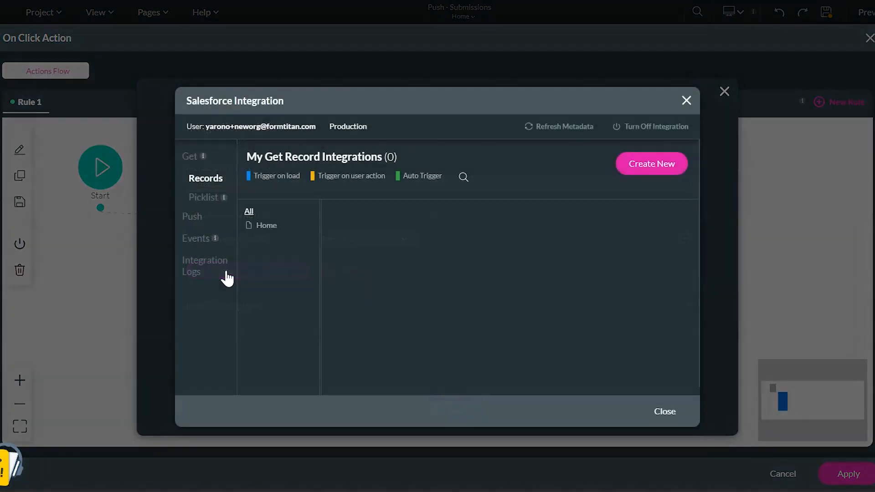
{"action": "left_click", "coordinate": [196, 223]}
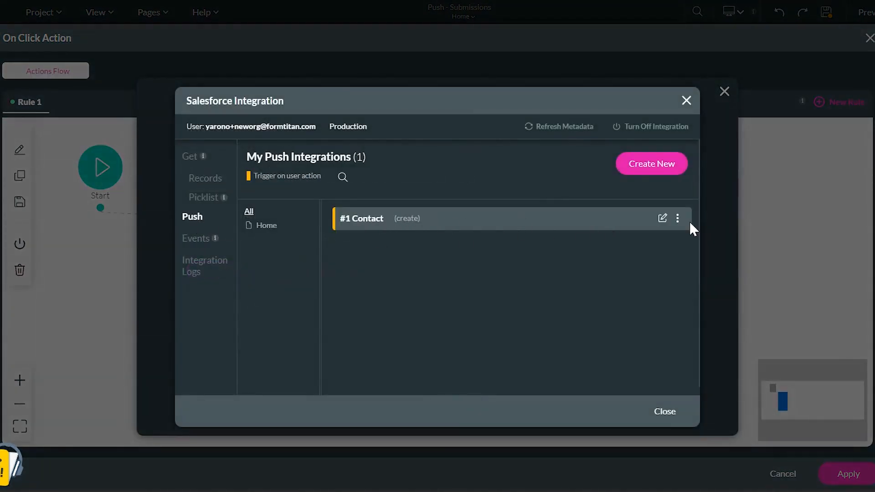
{"action": "left_click", "coordinate": [661, 219]}
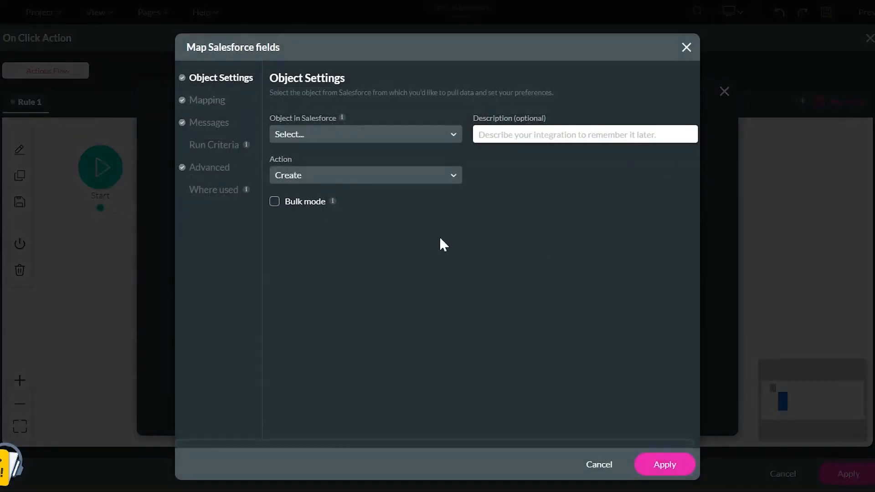
{"action": "left_click", "coordinate": [207, 171]}
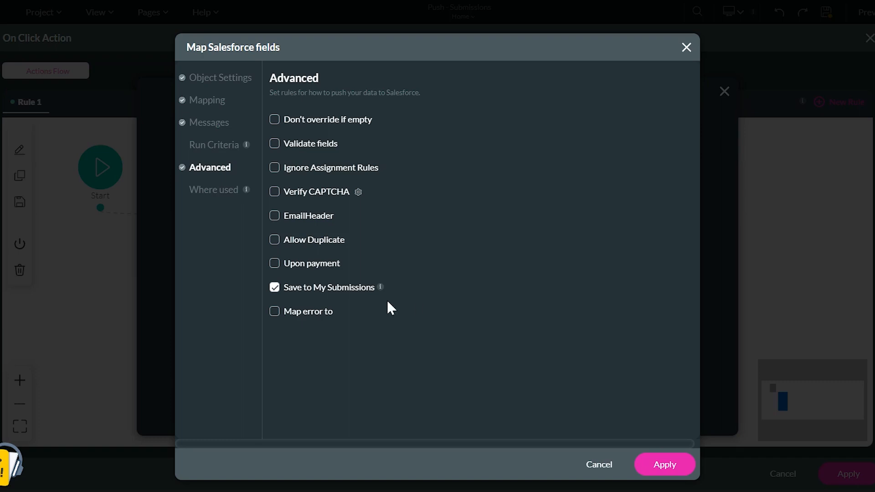
{"action": "left_click", "coordinate": [655, 465]}
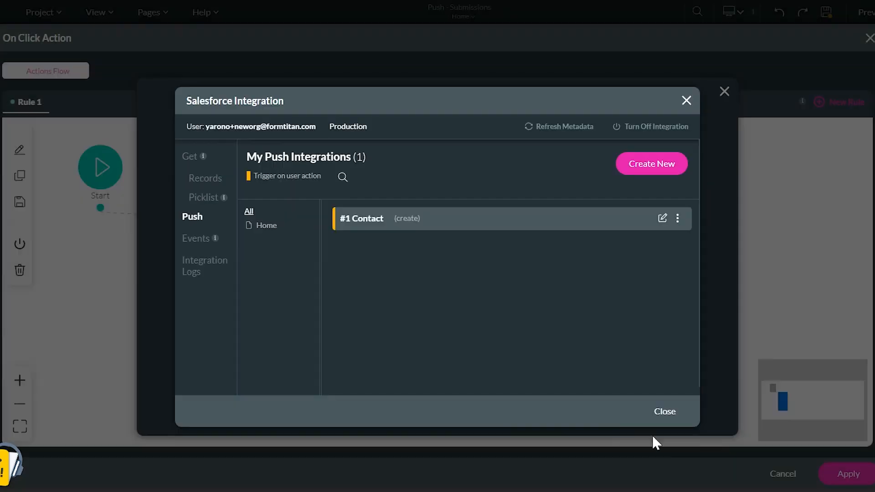
Step: Close the Salesforce integration, confirm the Salesforce Action node, and apply the click action flow
{"action": "left_click", "coordinate": [658, 416]}
{"action": "left_click", "coordinate": [451, 406]}
{"action": "left_click", "coordinate": [474, 406]}
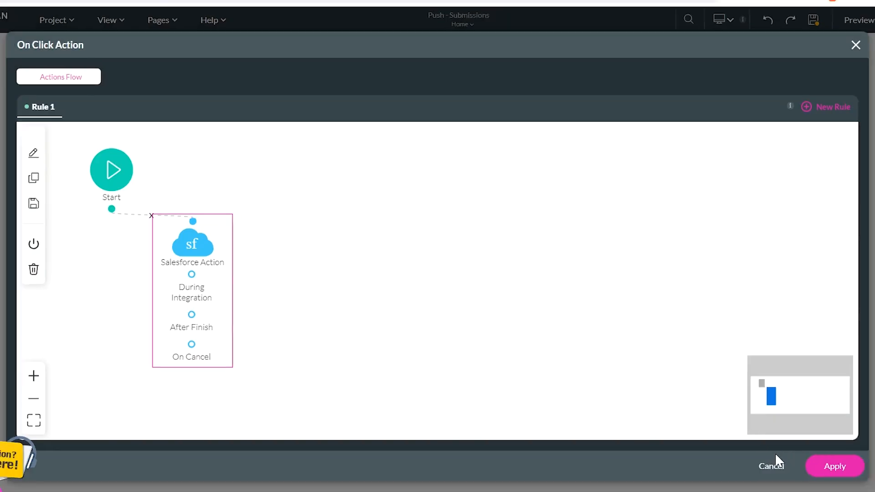
{"action": "left_click", "coordinate": [843, 474]}
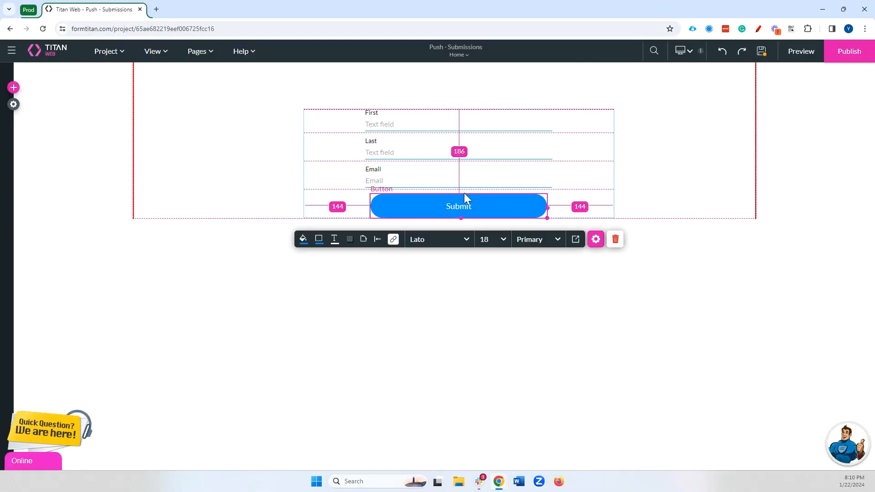
Step: Save the project and open it in preview
{"action": "left_click", "coordinate": [766, 51]}
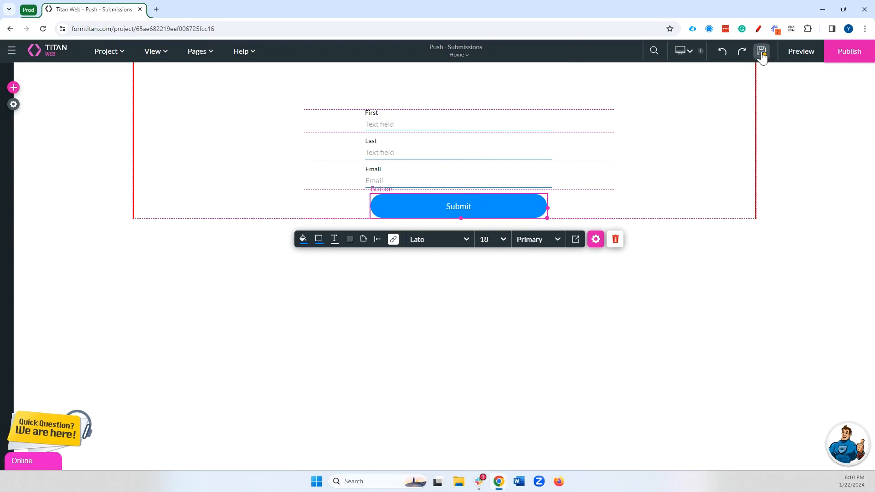
{"action": "left_click", "coordinate": [802, 52]}
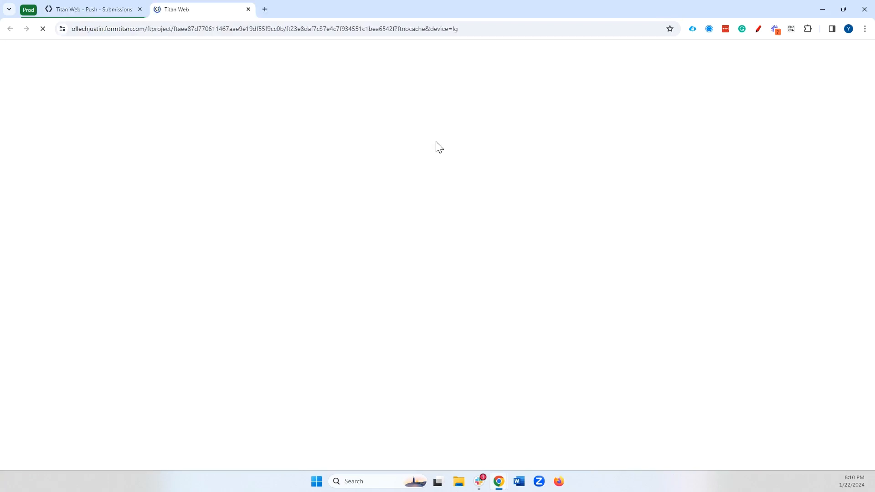
Step: Fill in the preview form with a first name, last name and e-mail address, then submit it
{"action": "left_click", "coordinate": [418, 102]}
{"action": "left_click", "coordinate": [419, 102]}
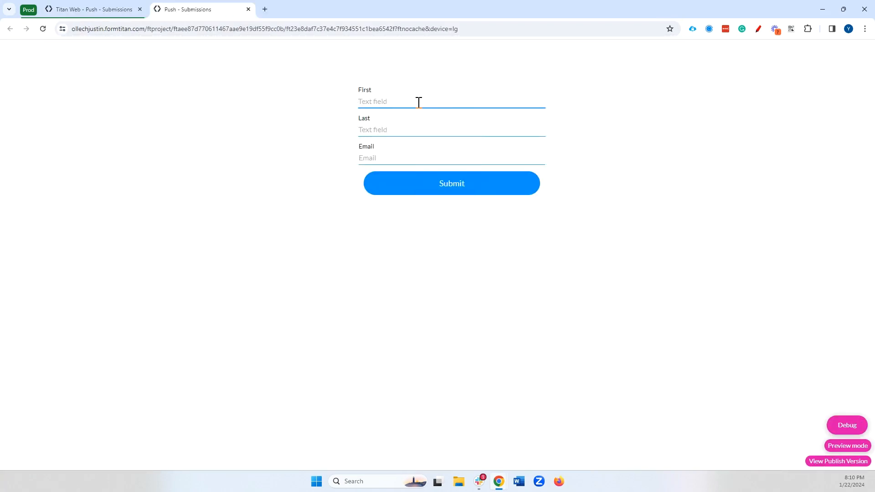
{"action": "key", "text": "Tab"}
{"action": "key", "text": "Tab"}
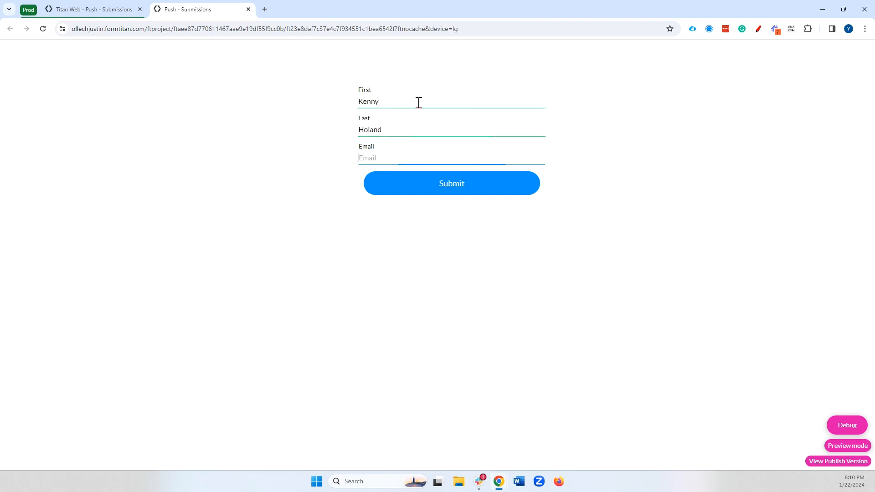
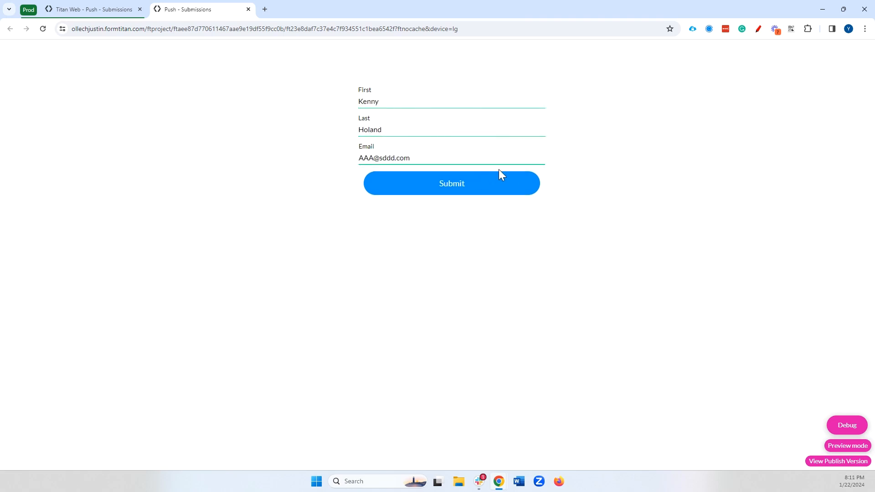
{"action": "left_click", "coordinate": [477, 179]}
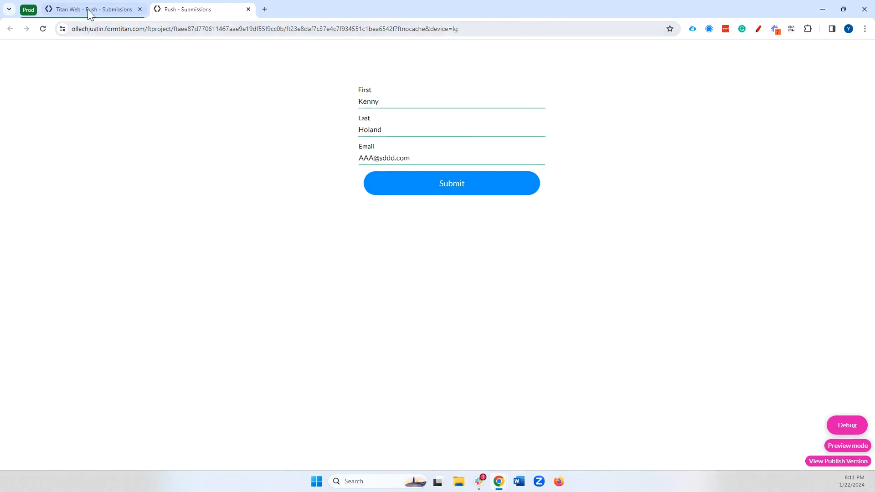
Step: Return to the editor and open the Salesforce integration logs from the project settings
{"action": "left_click", "coordinate": [89, 10]}
{"action": "left_click", "coordinate": [14, 103]}
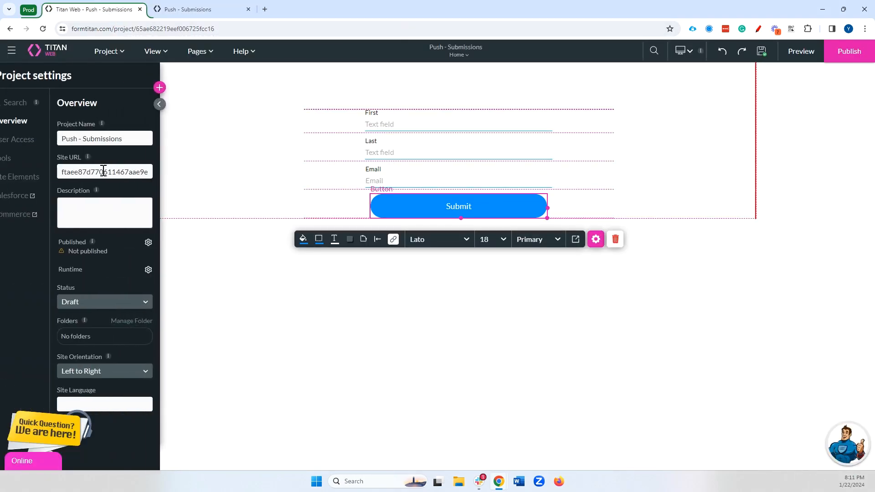
{"action": "left_click", "coordinate": [45, 196]}
{"action": "left_click", "coordinate": [238, 266]}
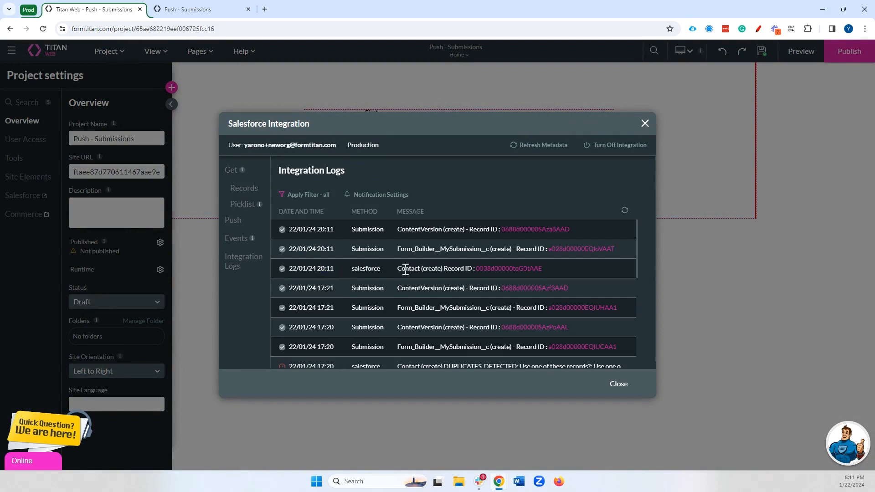
Step: Examine the newest Contact, MySubmission and ContentVersion log entries, then close the integration logs
{"action": "left_click_drag", "start_coordinate": [398, 269], "coordinate": [542, 268]}
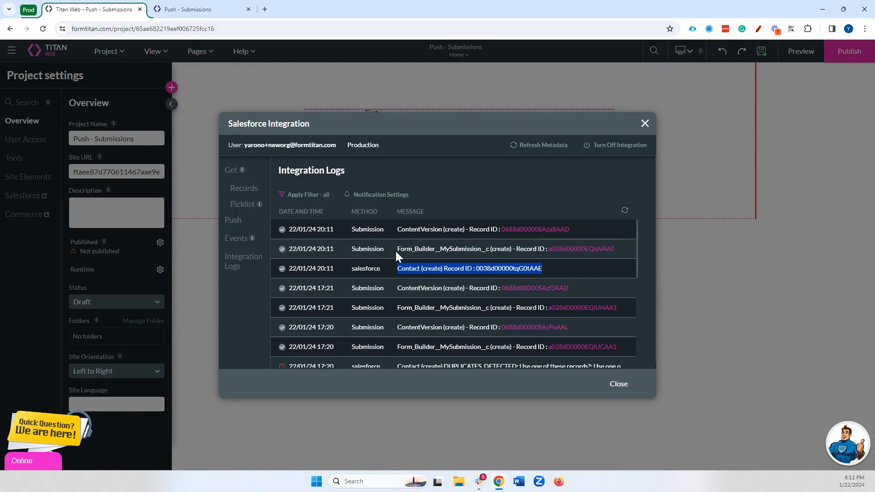
{"action": "left_click_drag", "start_coordinate": [396, 250], "coordinate": [546, 250]}
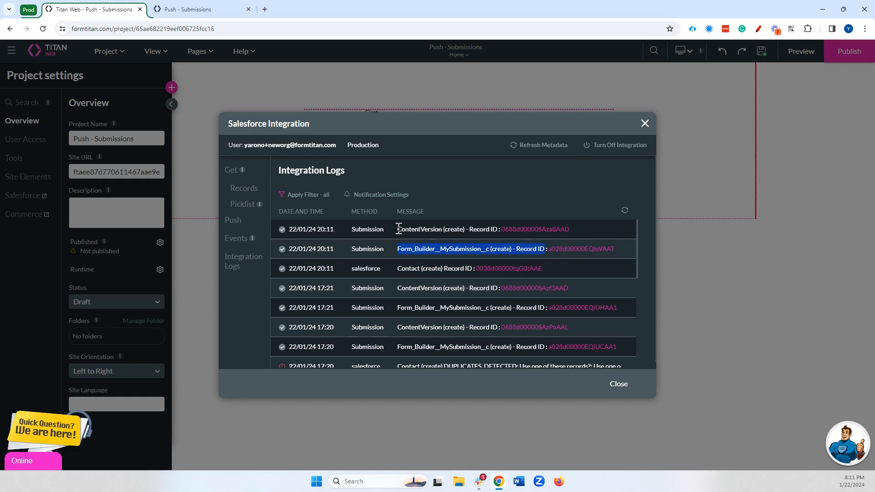
{"action": "left_click_drag", "start_coordinate": [398, 229], "coordinate": [493, 231]}
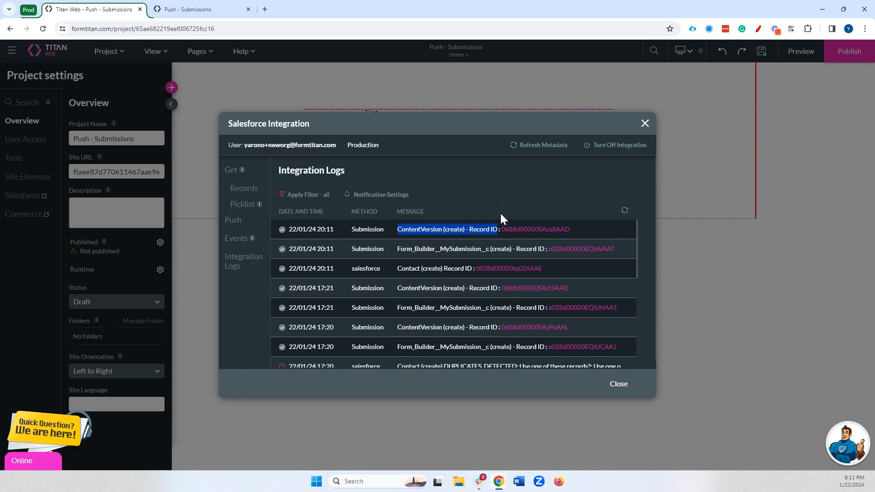
{"action": "left_click", "coordinate": [645, 124]}
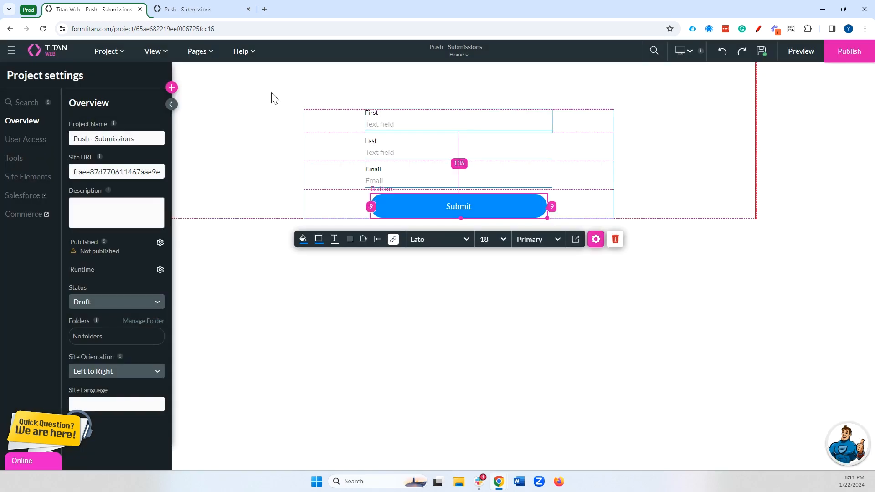
Step: Open My Submissions and review the latest submission's resubmit state mapping
{"action": "left_click", "coordinate": [119, 51]}
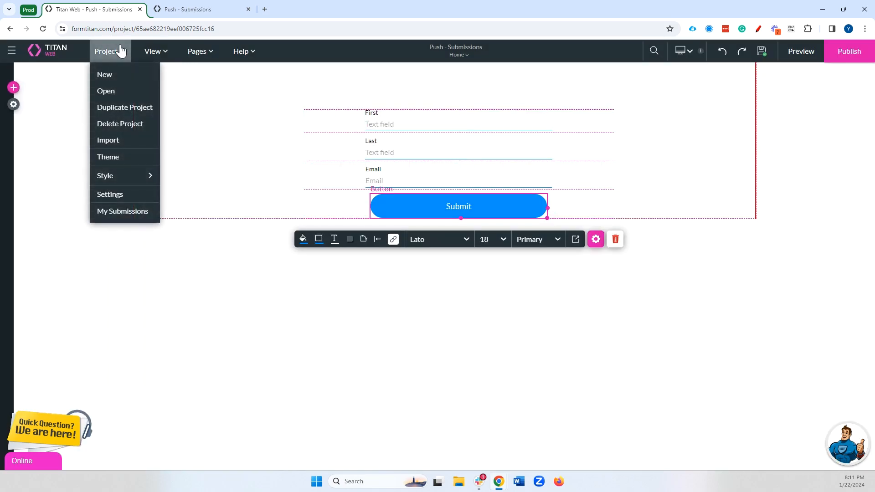
{"action": "left_click", "coordinate": [128, 212]}
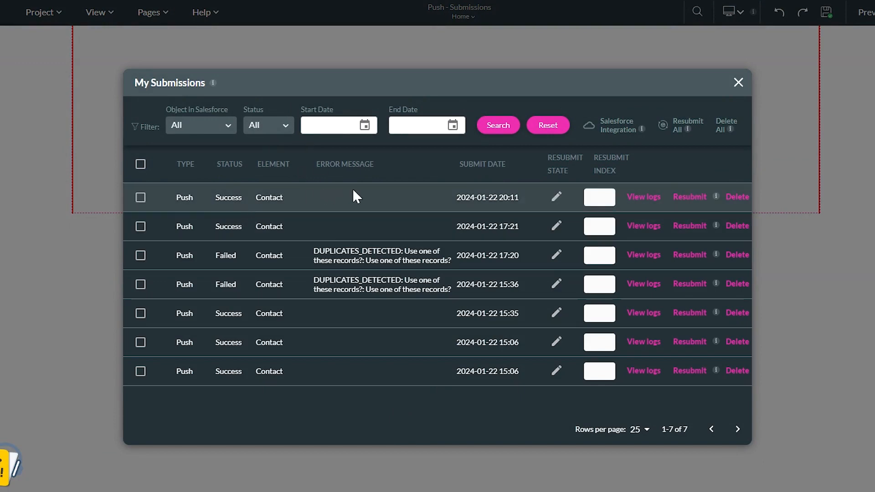
{"action": "left_click", "coordinate": [557, 197]}
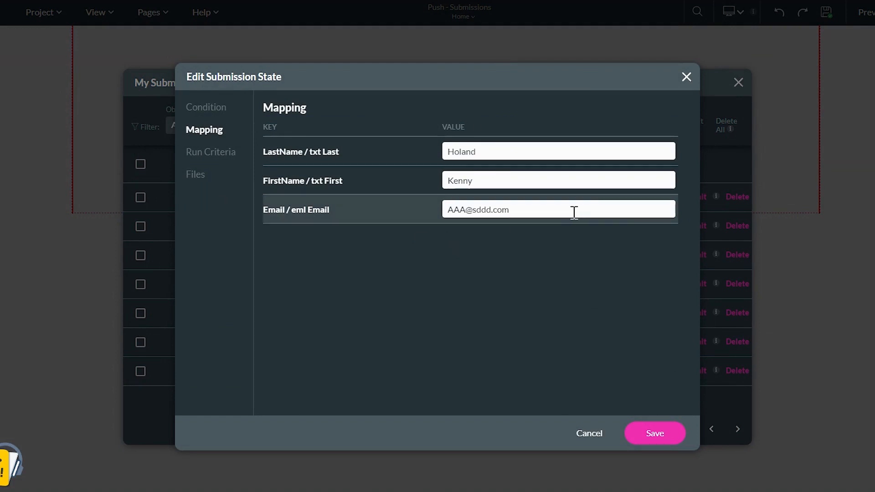
{"action": "left_click", "coordinate": [686, 77]}
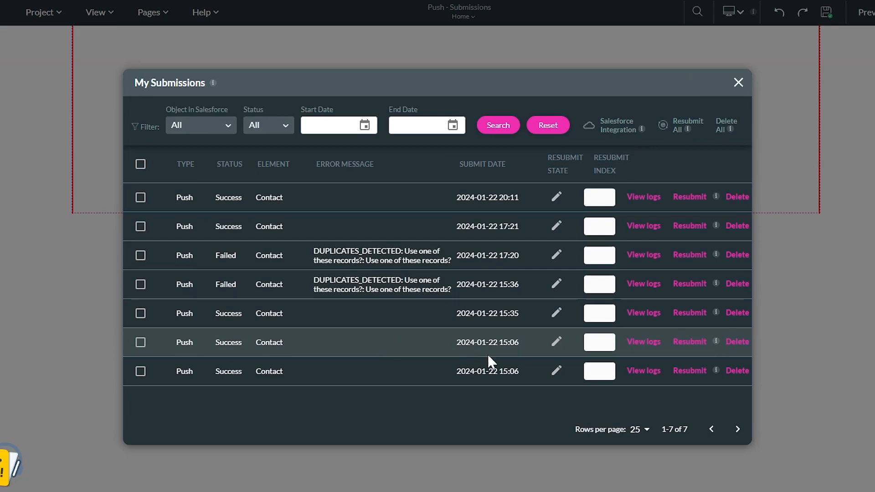
Step: View the push logs of the latest submission in My Submissions
{"action": "left_click", "coordinate": [645, 201]}
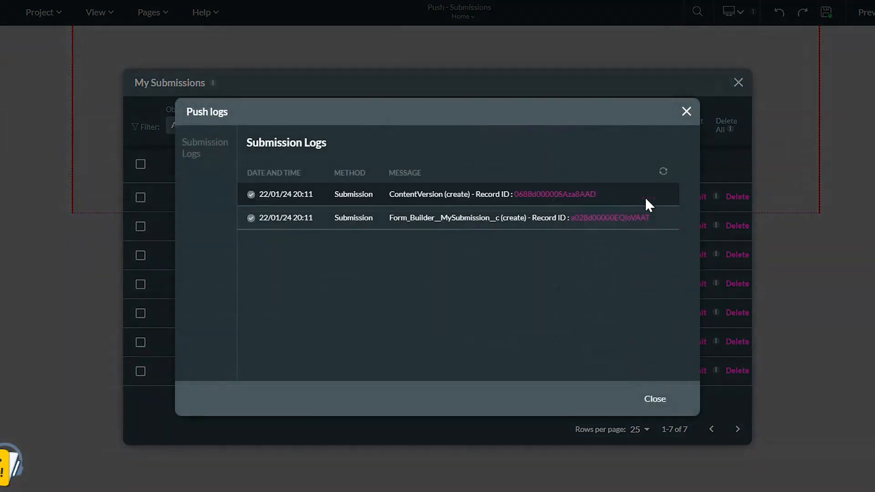
{"action": "left_click_drag", "start_coordinate": [388, 218], "coordinate": [512, 232]}
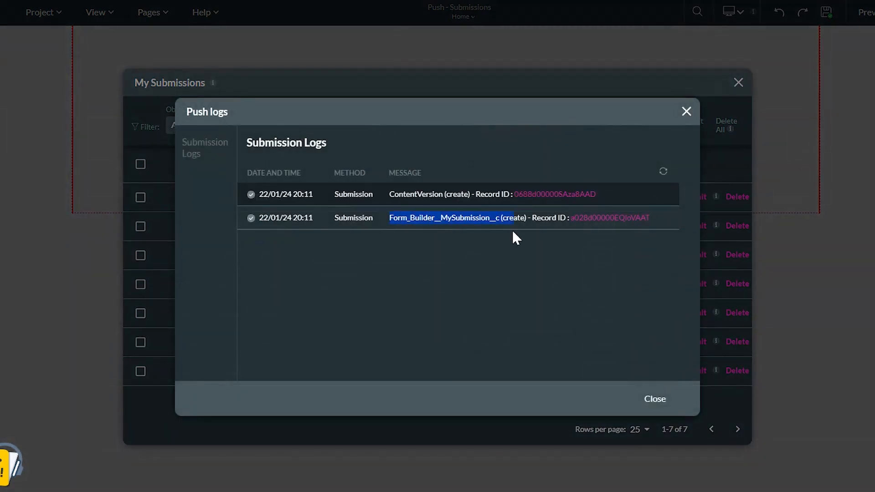
{"action": "left_click_drag", "start_coordinate": [387, 195], "coordinate": [512, 201]}
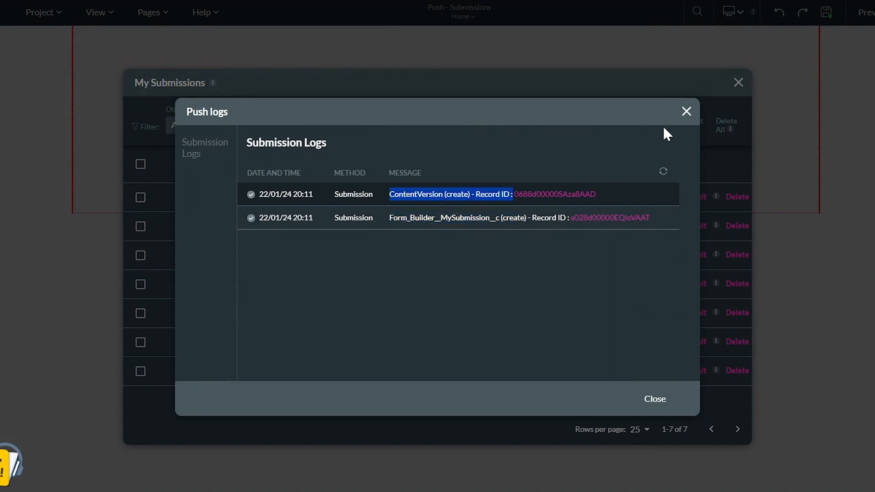
{"action": "left_click", "coordinate": [686, 112]}
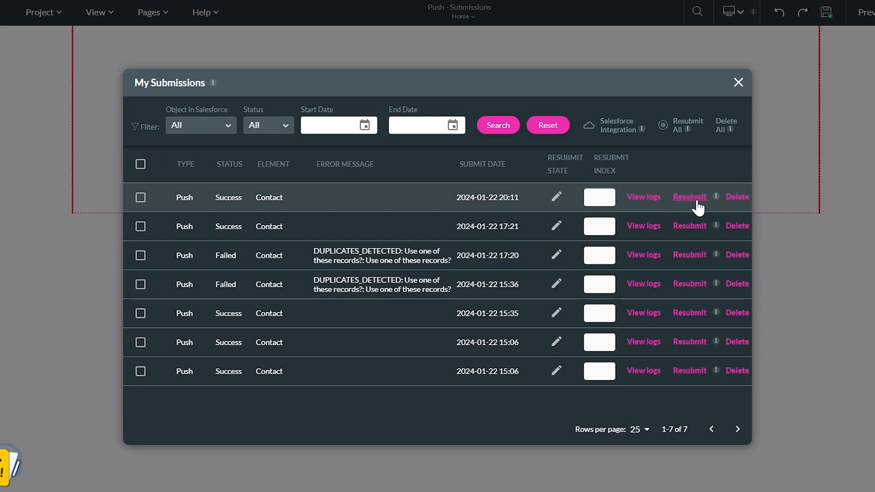
Step: Filter the submissions list by status Failed, then by Success, and reset the filters
{"action": "left_click", "coordinate": [210, 130]}
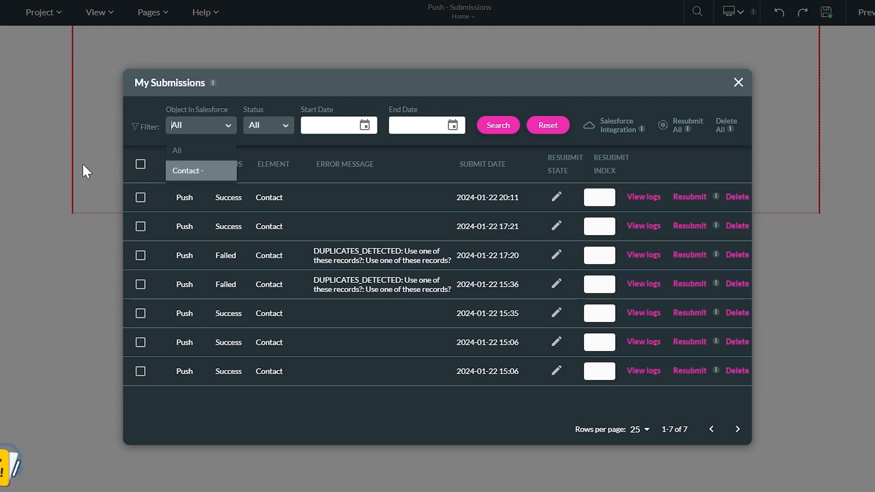
{"action": "left_click", "coordinate": [258, 128]}
{"action": "left_click", "coordinate": [264, 170]}
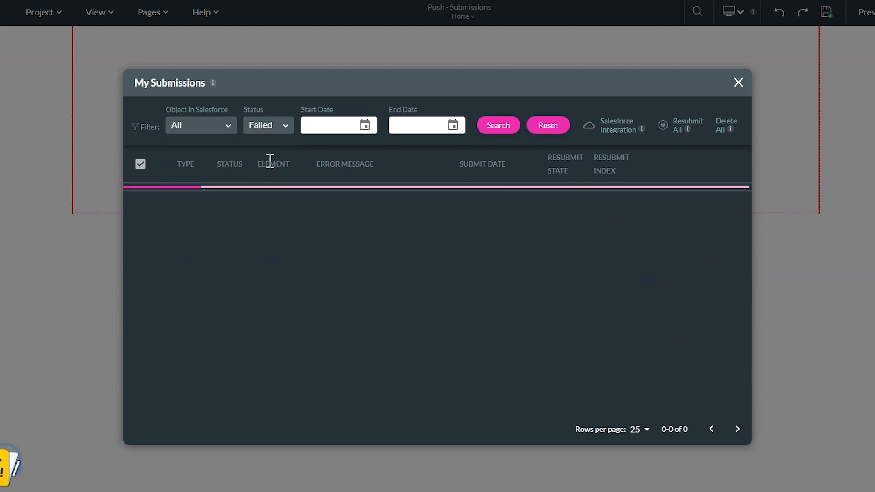
{"action": "left_click", "coordinate": [269, 125]}
{"action": "left_click", "coordinate": [268, 189]}
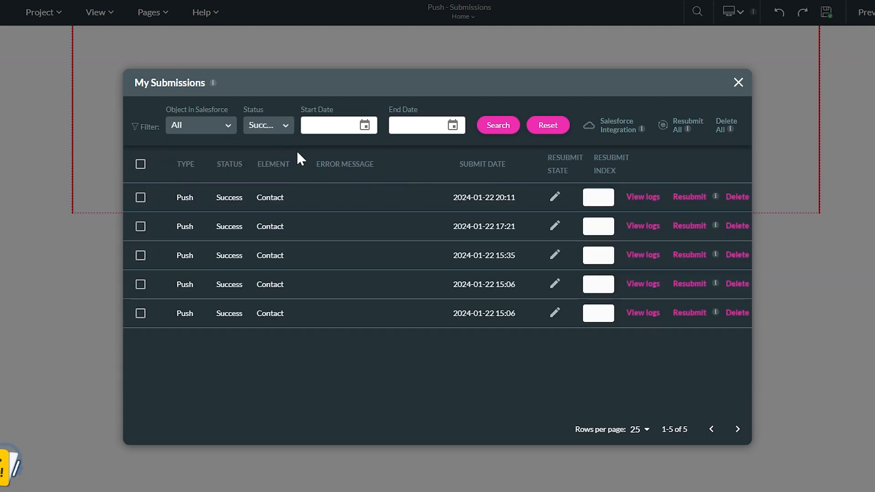
{"action": "left_click", "coordinate": [548, 126]}
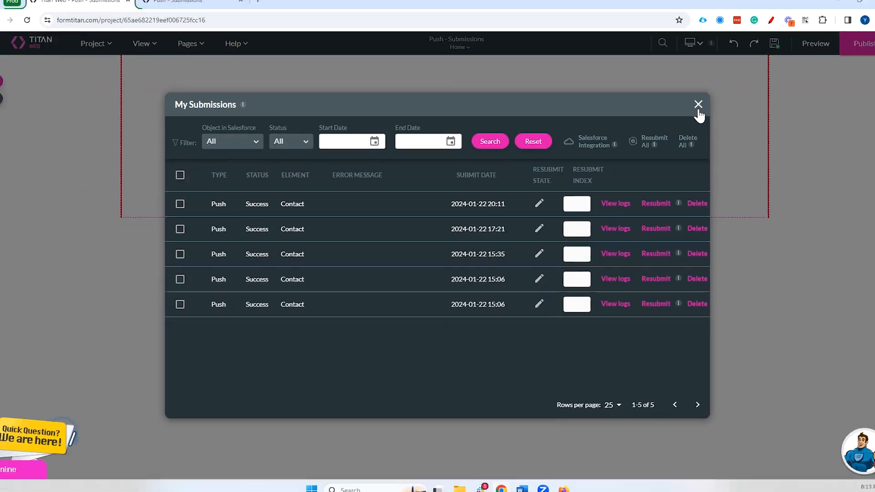
Step: Preview the form in a new tab, enter a first name and e-mail with the last name left blank, and submit it
{"action": "left_click", "coordinate": [698, 106]}
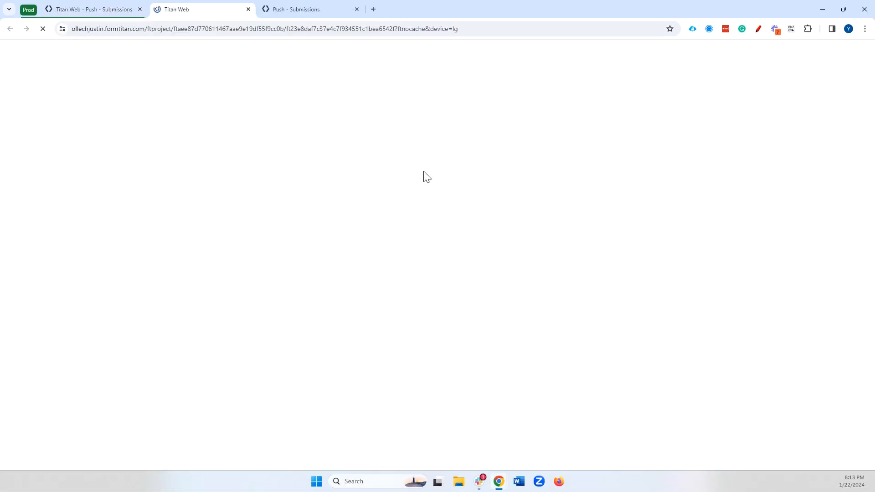
{"action": "left_click", "coordinate": [380, 104]}
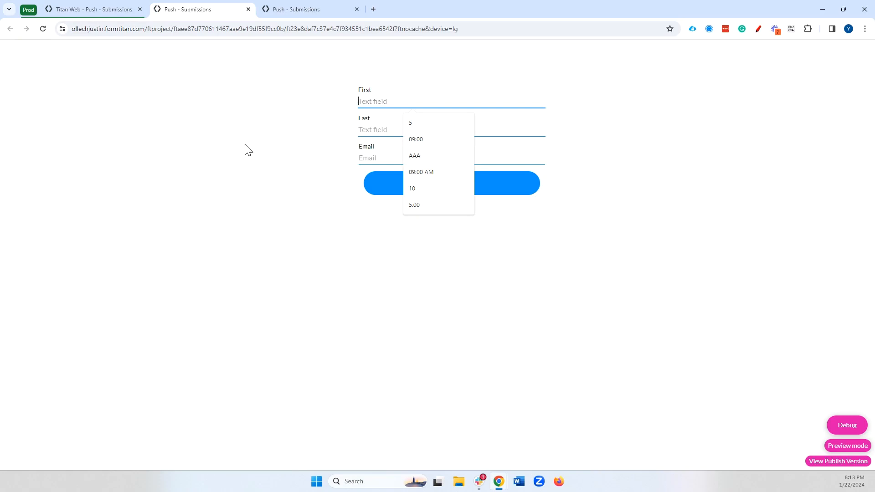
{"action": "type", "text": "Lucey C"}
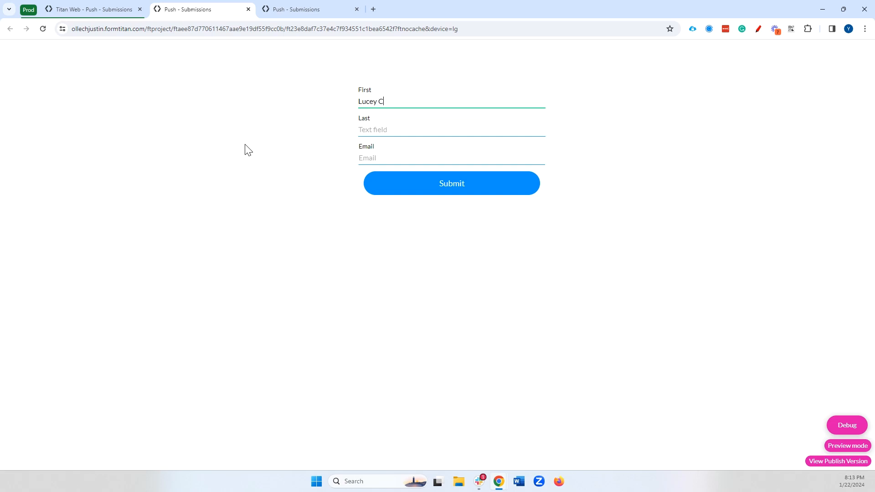
{"action": "left_click", "coordinate": [377, 154]}
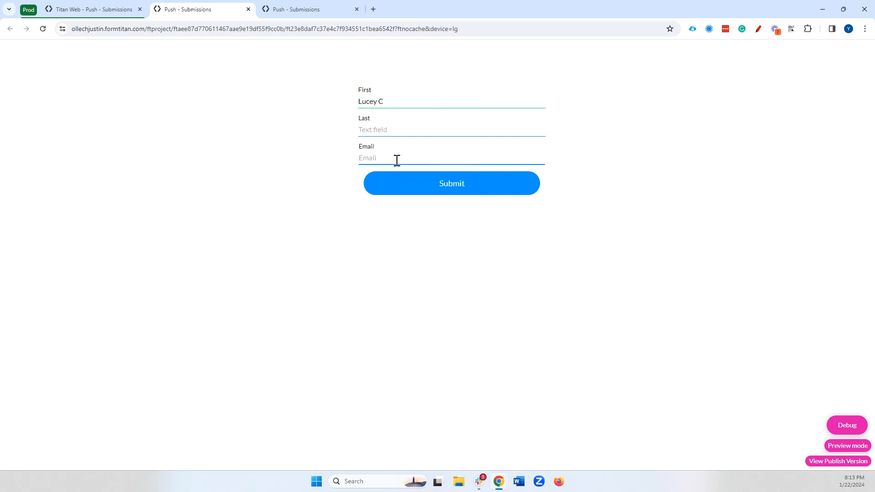
{"action": "left_click", "coordinate": [425, 178]}
{"action": "double_click", "coordinate": [384, 131]}
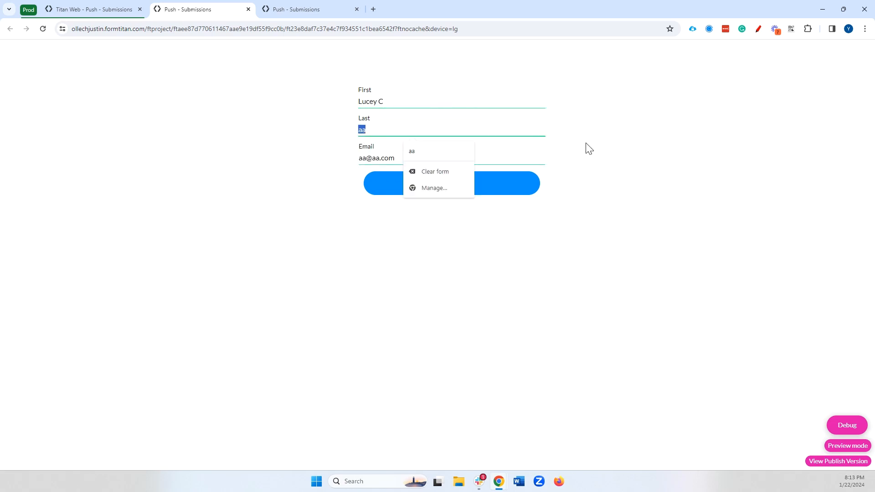
{"action": "left_click", "coordinate": [517, 187]}
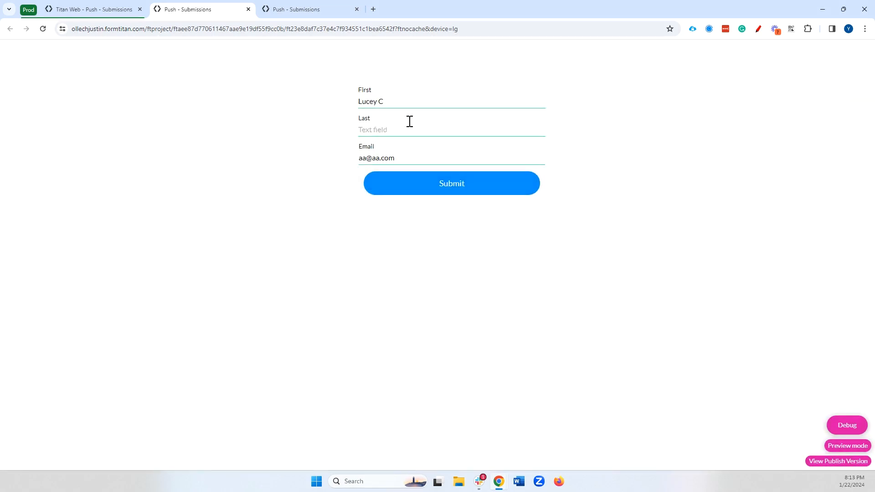
Step: Return to the editor, open the Salesforce integration logs, and examine the newest failed Contact entry before closing them
{"action": "left_click", "coordinate": [101, 10]}
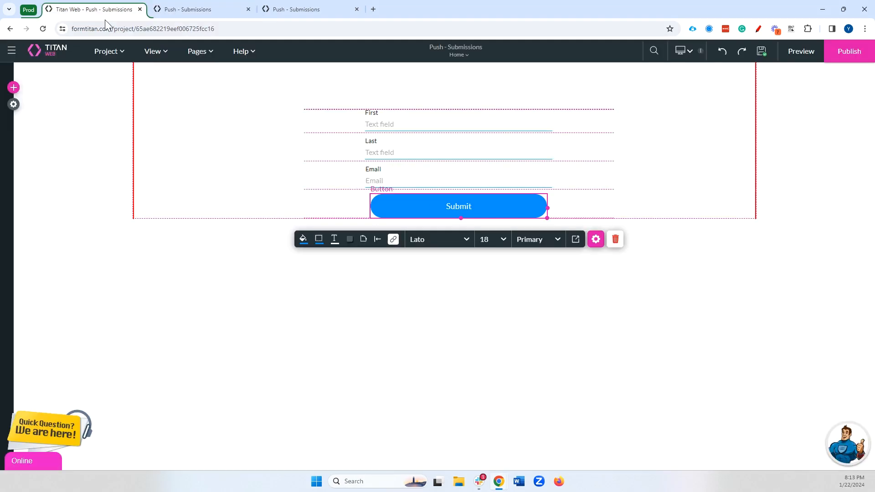
{"action": "left_click", "coordinate": [14, 104]}
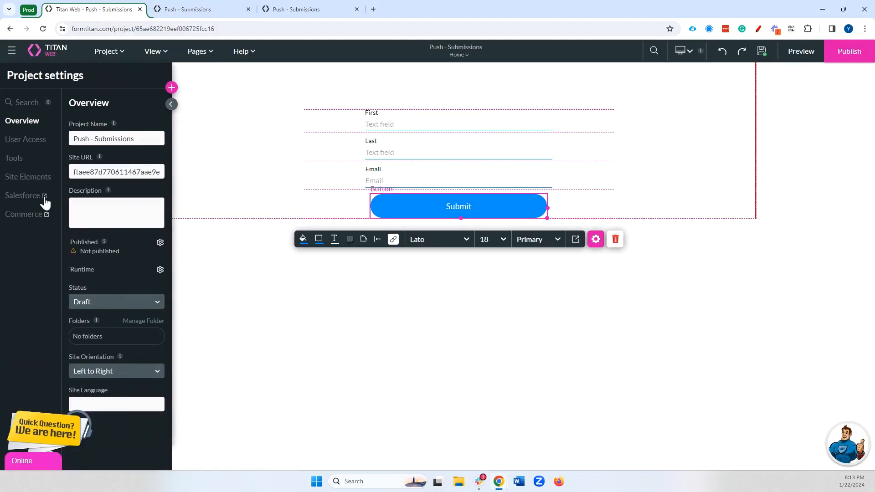
{"action": "left_click", "coordinate": [44, 199]}
{"action": "left_click", "coordinate": [239, 264]}
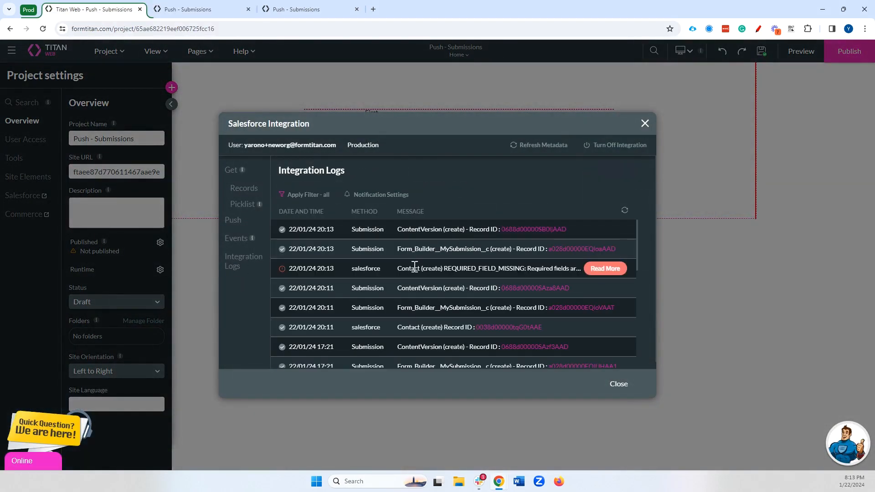
{"action": "left_click_drag", "start_coordinate": [397, 273], "coordinate": [536, 274]}
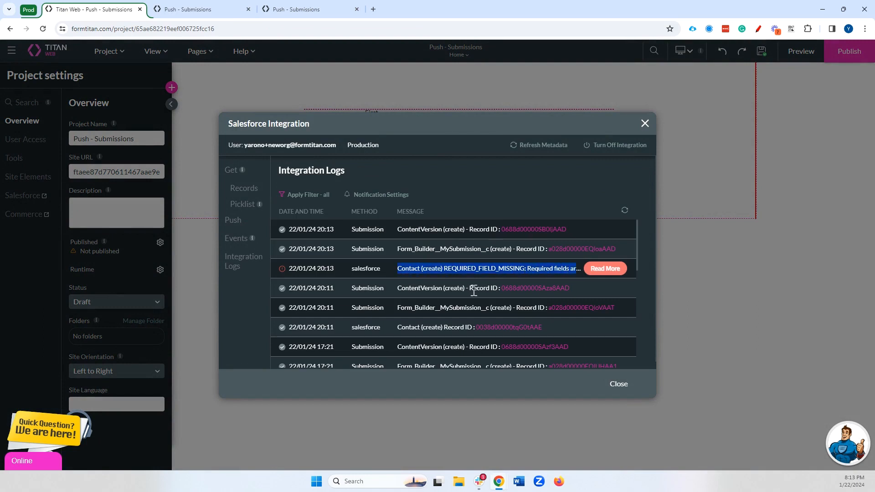
{"action": "left_click", "coordinate": [645, 123]}
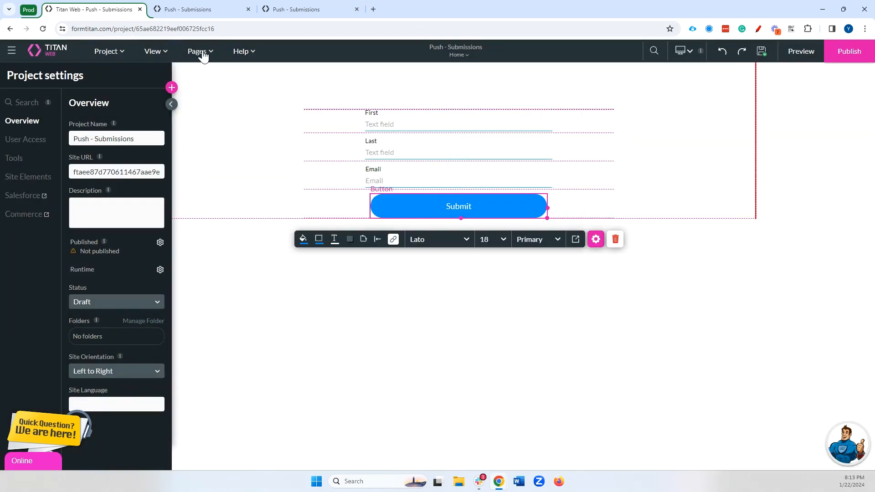
Step: Open My Submissions and edit the failed submission's resubmit state, moving the last-name initial from FirstName into LastName, then save
{"action": "left_click", "coordinate": [124, 53]}
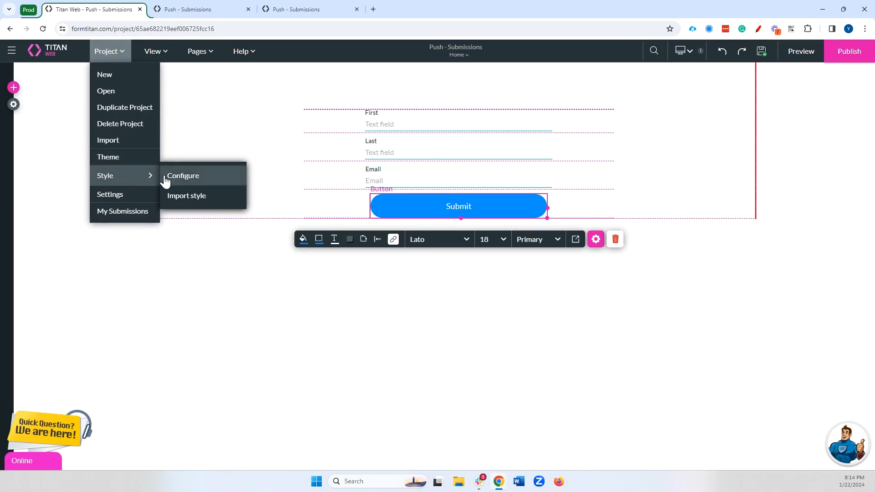
{"action": "left_click", "coordinate": [140, 215]}
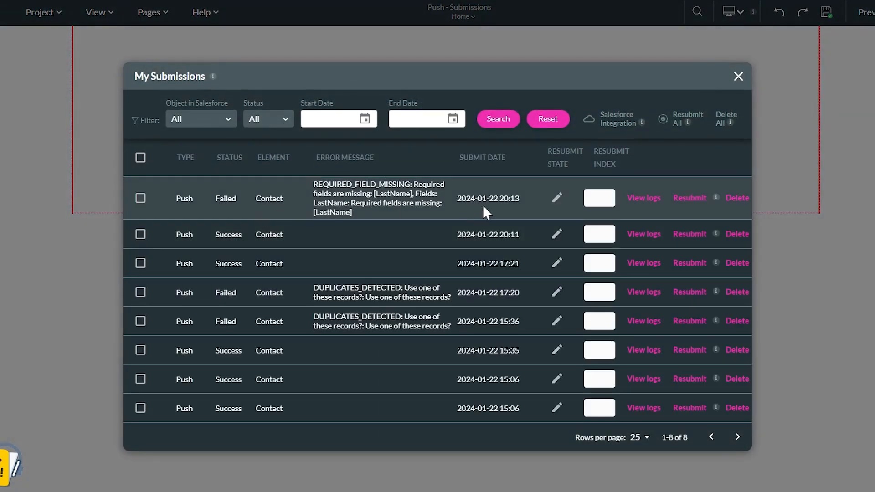
{"action": "left_click", "coordinate": [556, 197]}
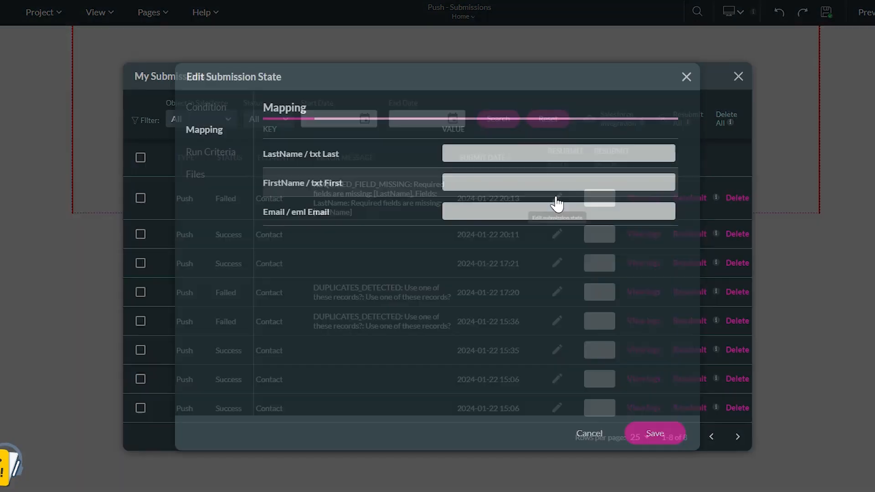
{"action": "left_click", "coordinate": [485, 146]}
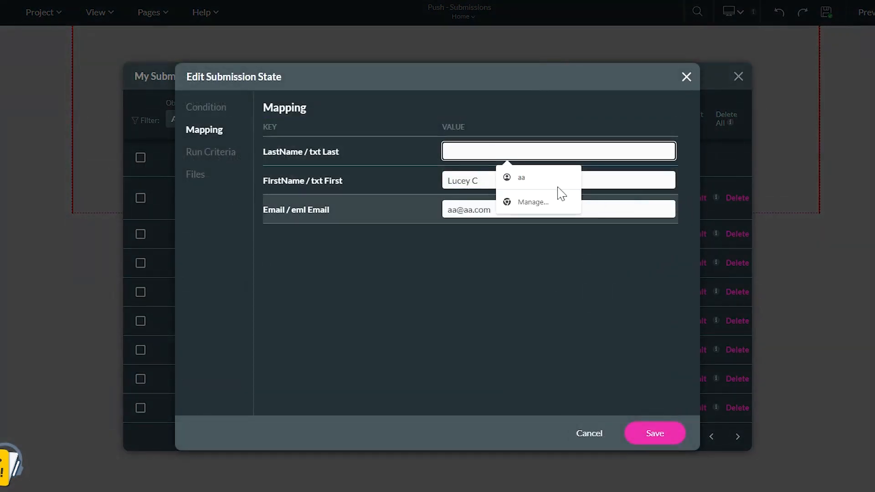
{"action": "left_click_drag", "start_coordinate": [473, 184], "coordinate": [502, 183]}
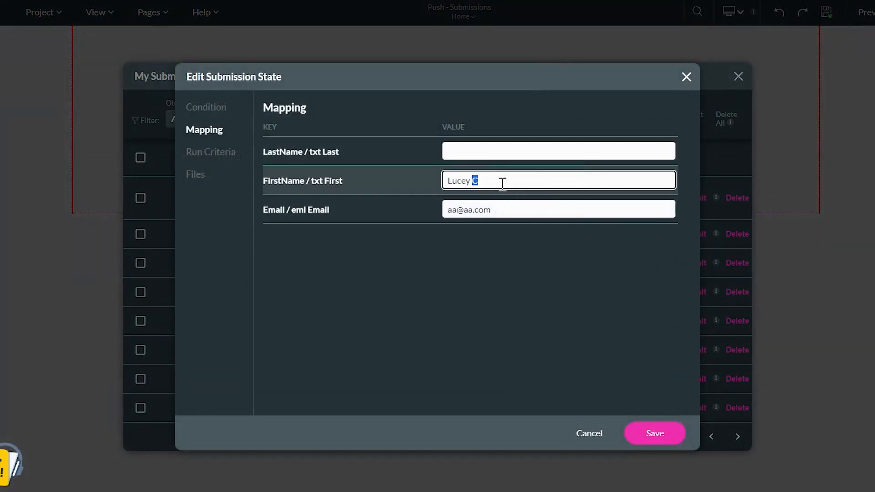
{"action": "key", "text": "ctrl+x"}
{"action": "left_click", "coordinate": [466, 149]}
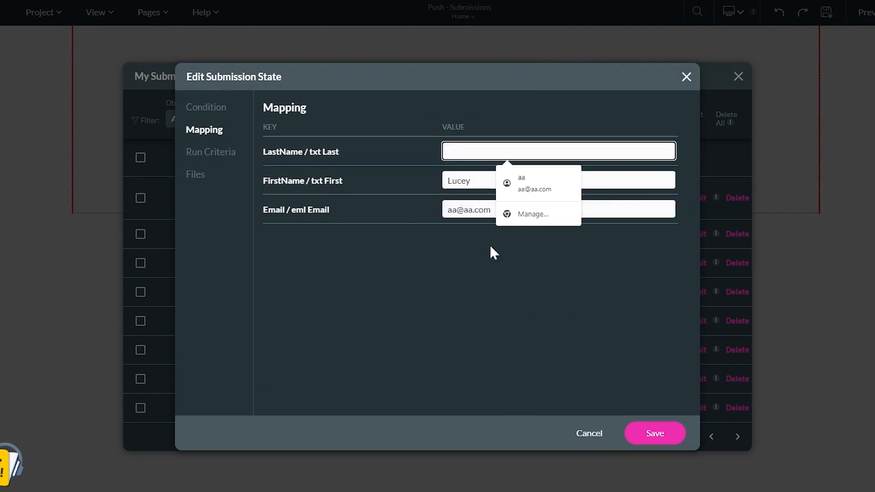
{"action": "key", "text": "ctrl+v"}
{"action": "left_click", "coordinate": [655, 434]}
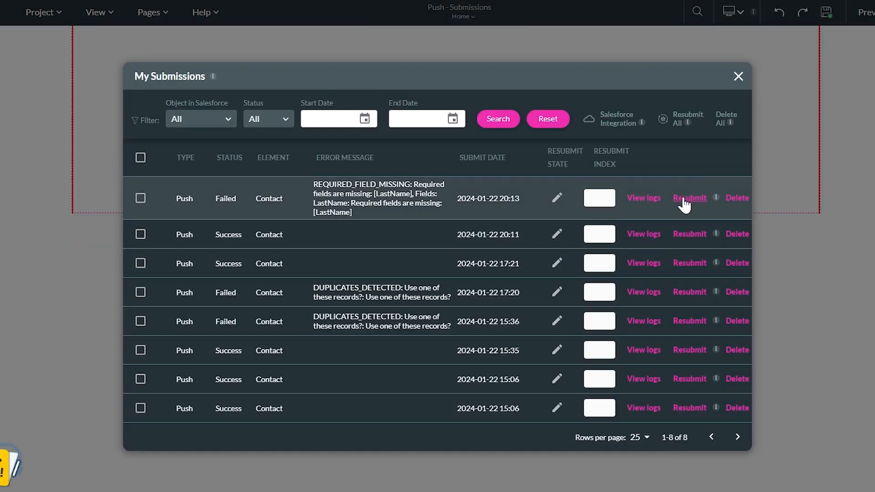
Step: Resubmit the corrected failed submission to Salesforce
{"action": "left_click", "coordinate": [689, 198]}
{"action": "left_click", "coordinate": [513, 323]}
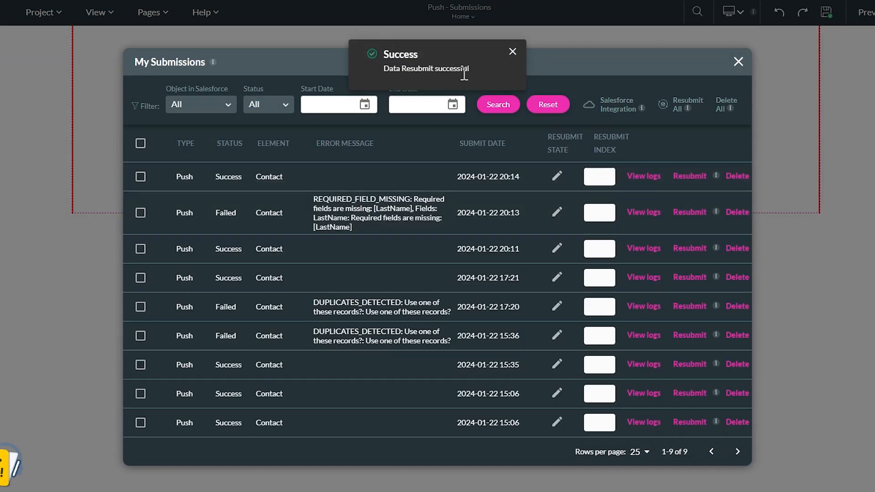
{"action": "left_click_drag", "start_coordinate": [256, 175], "coordinate": [294, 177]}
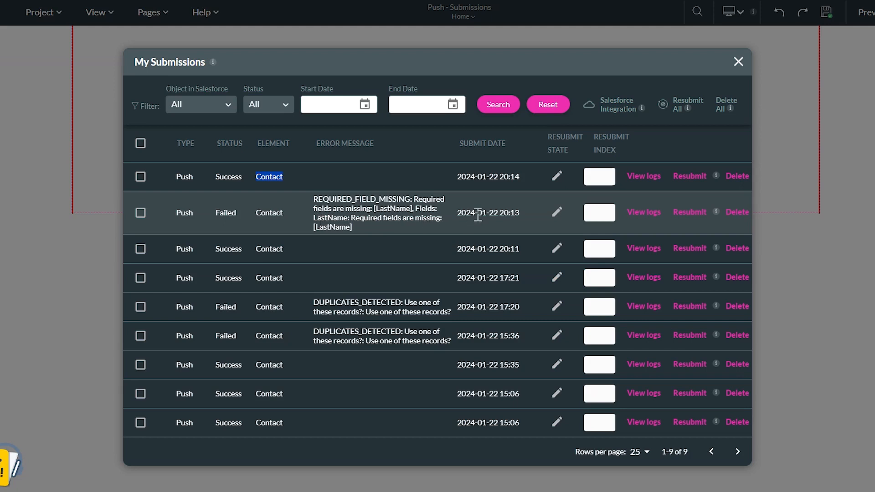
Step: Select the three most recent submissions in the list
{"action": "left_click", "coordinate": [140, 176]}
{"action": "left_click", "coordinate": [140, 213]}
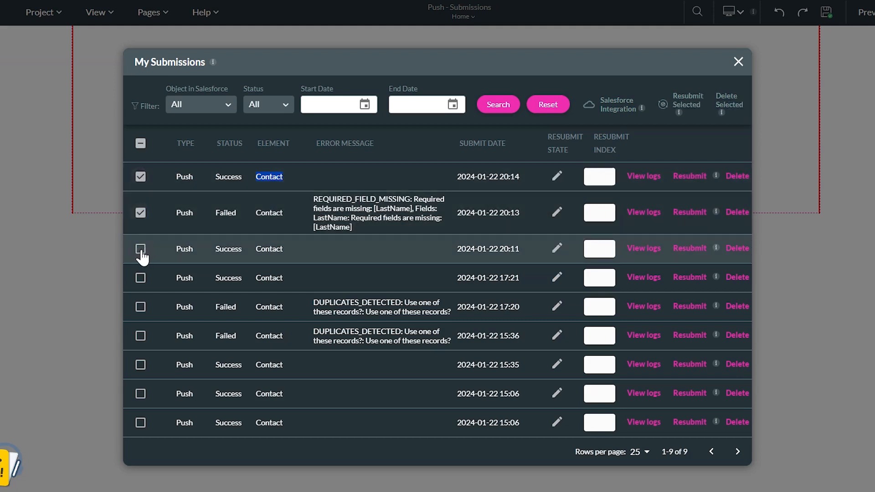
{"action": "left_click", "coordinate": [140, 249]}
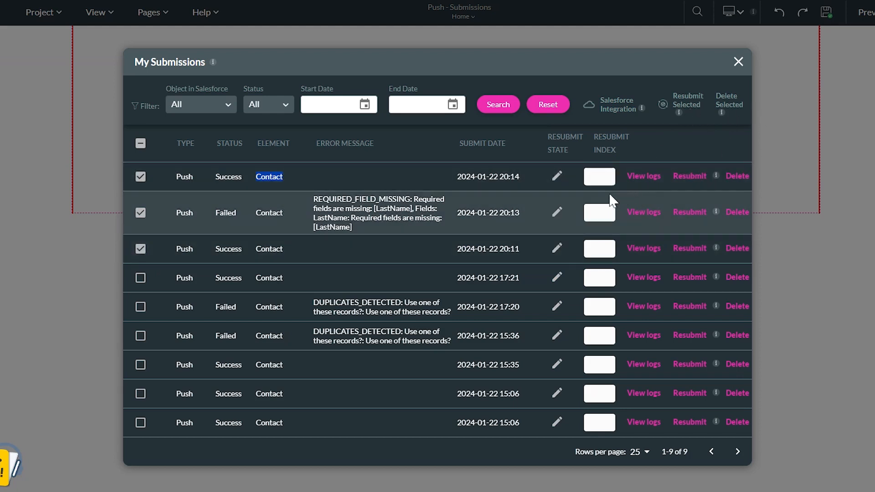